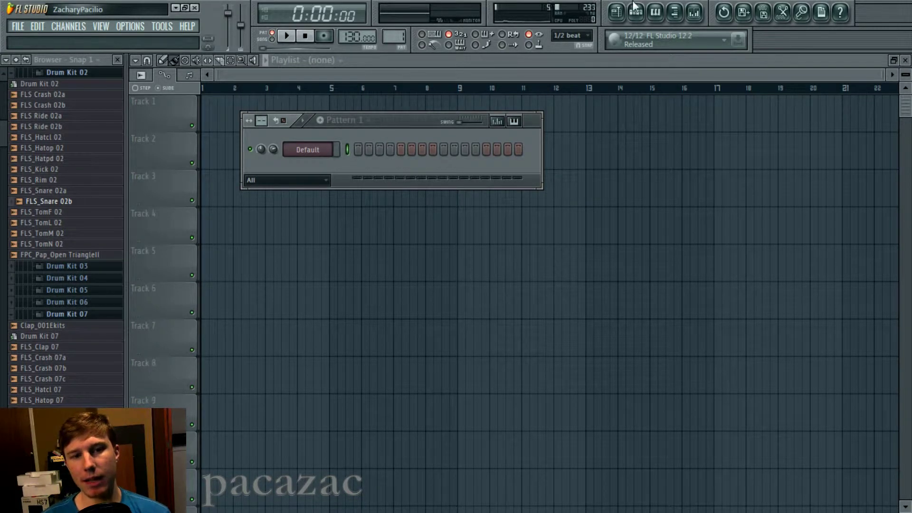
# Open Harmor from the Default channel in the Channel Rack and load its Default preset
pyautogui.click(615, 15)
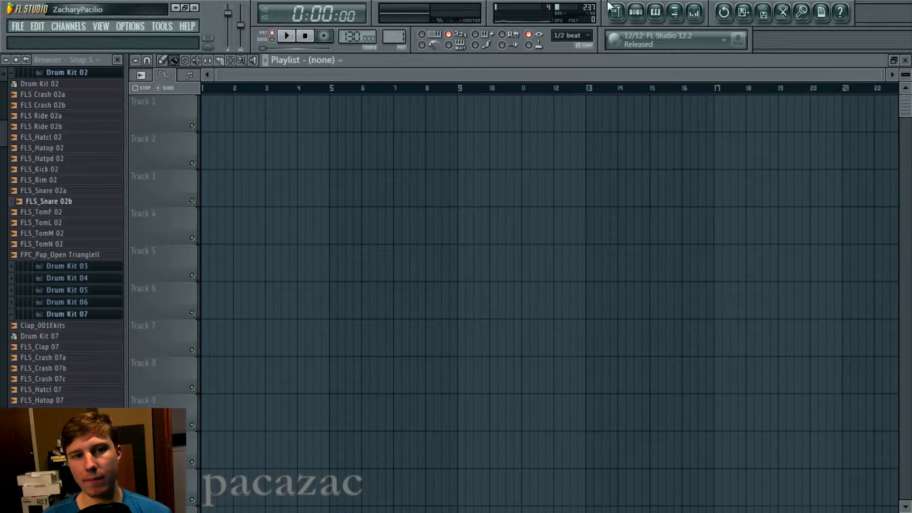
pyautogui.click(635, 12)
pyautogui.click(317, 153)
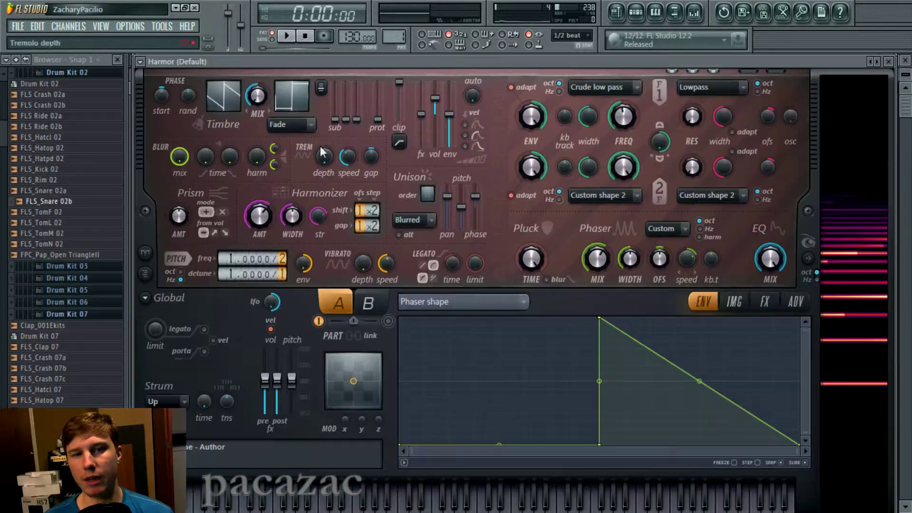
pyautogui.moveTo(560, 64); pyautogui.dragTo(586, 53)
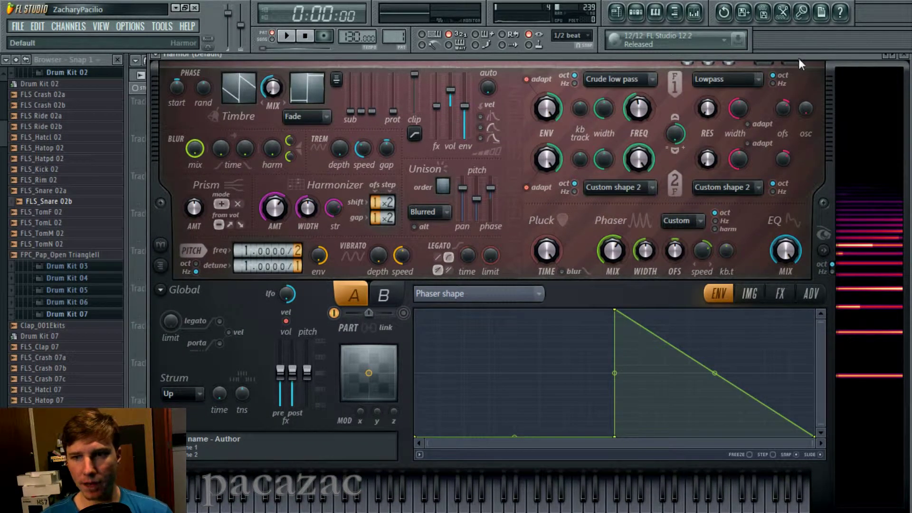
pyautogui.moveTo(799, 57); pyautogui.dragTo(785, 71)
pyautogui.rightClick(879, 68)
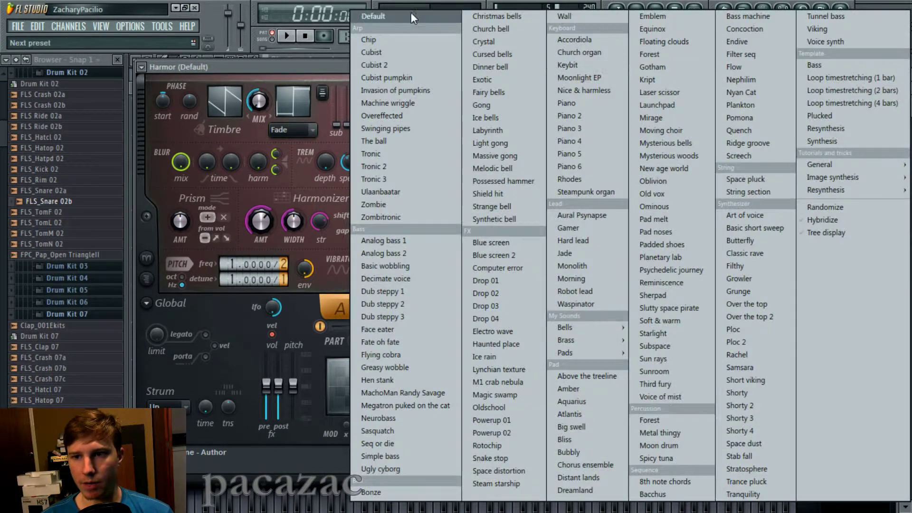
pyautogui.click(412, 16)
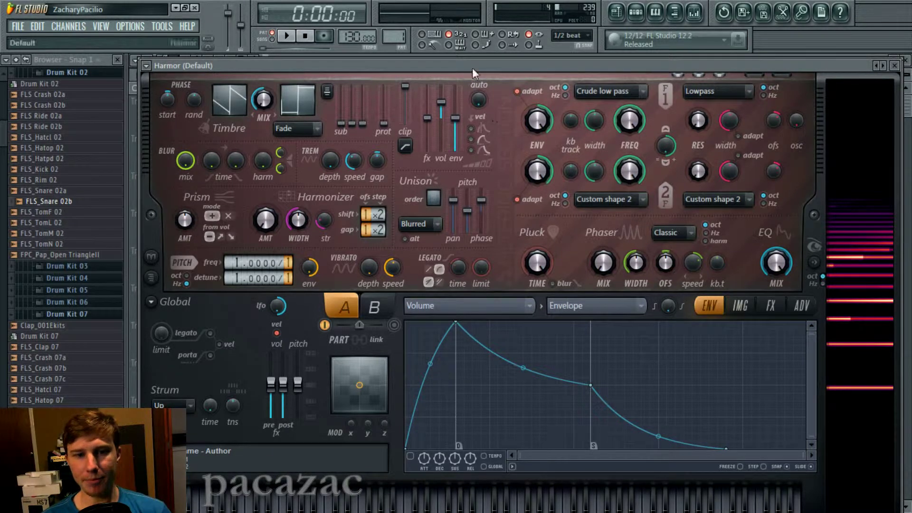
# Turn Harmor's Timbre MIX knob down to 42% and Filter 1 FREQ up to 75%
pyautogui.moveTo(472, 69)
pyautogui.mouseDown()
pyautogui.moveTo(463, 70)
pyautogui.moveTo(469, 61)
pyautogui.mouseUp()
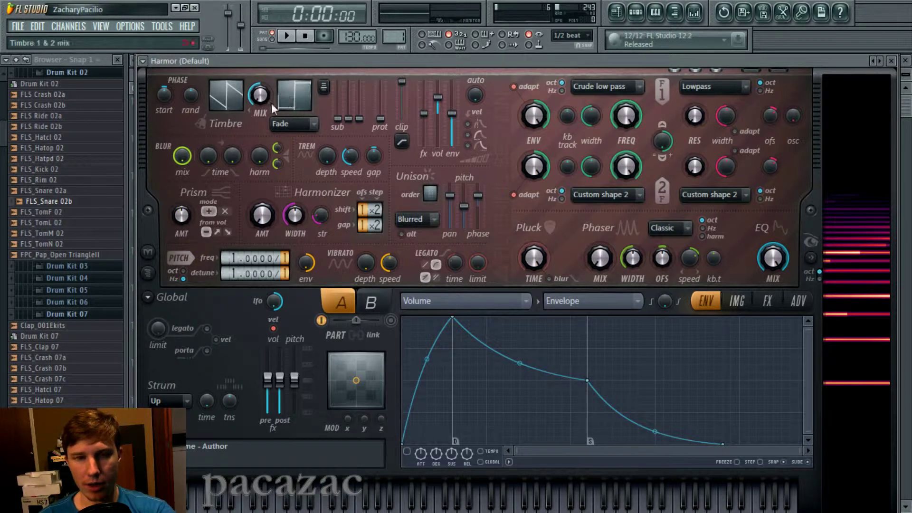
pyautogui.moveTo(271, 103); pyautogui.dragTo(272, 118)
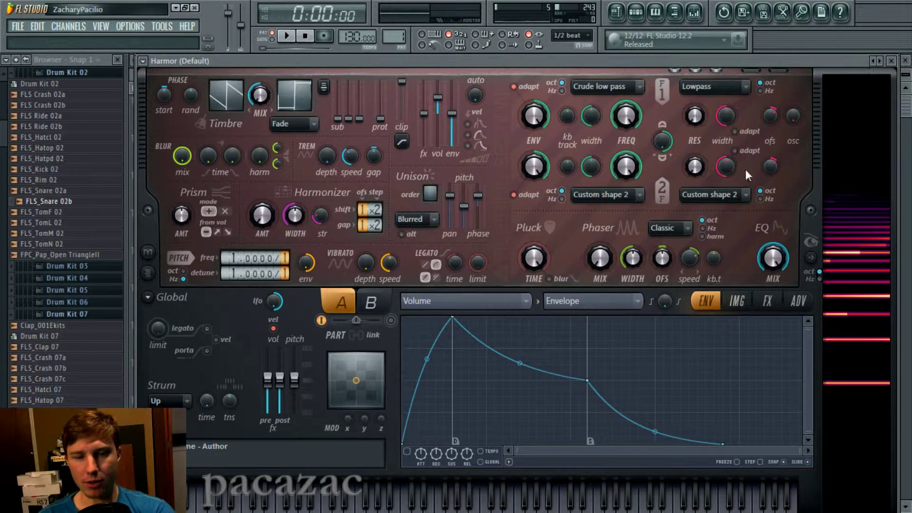
pyautogui.moveTo(777, 57); pyautogui.dragTo(779, 66)
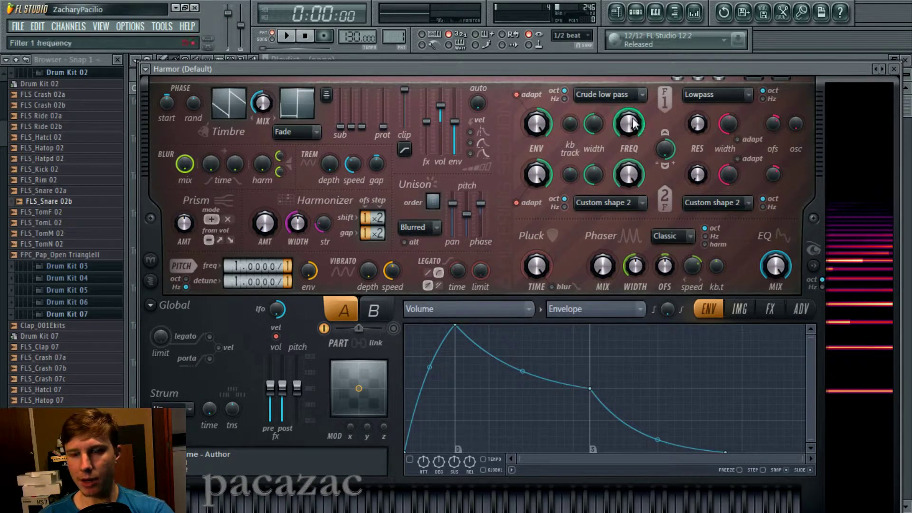
pyautogui.moveTo(629, 123); pyautogui.dragTo(628, 114)
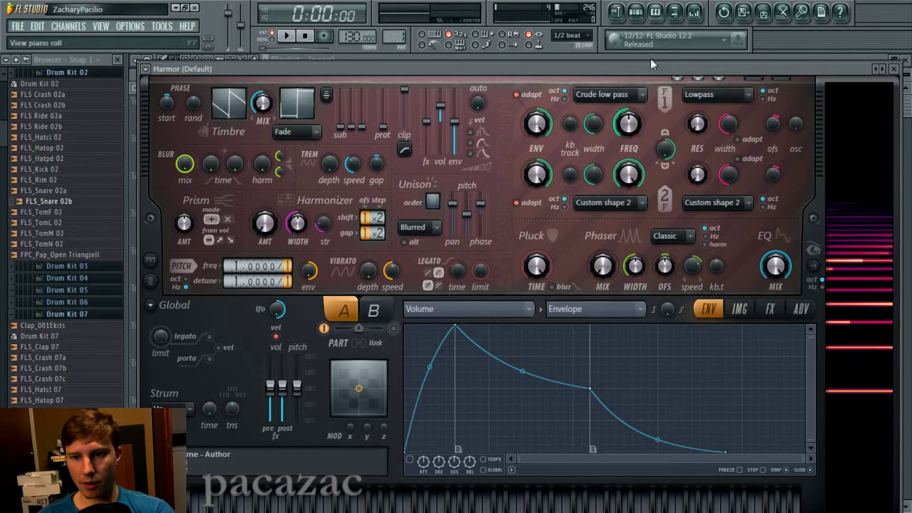
pyautogui.click(693, 12)
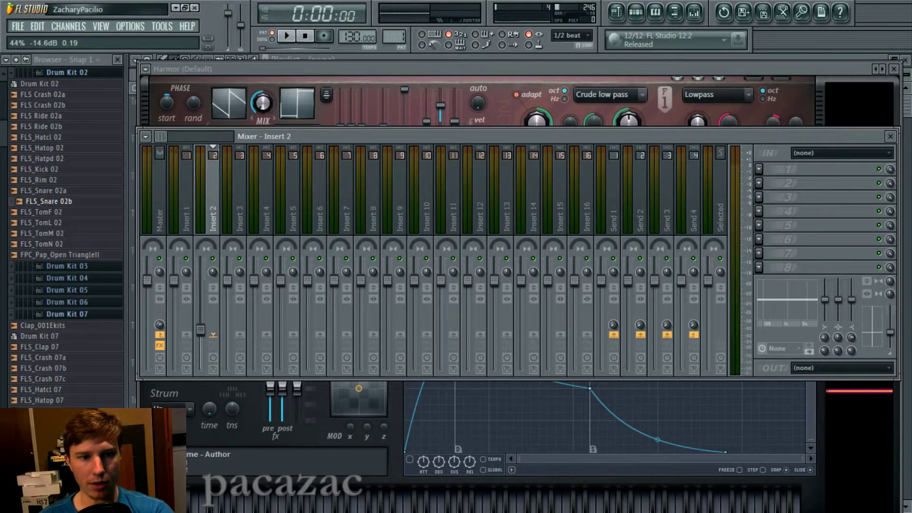
pyautogui.click(389, 69)
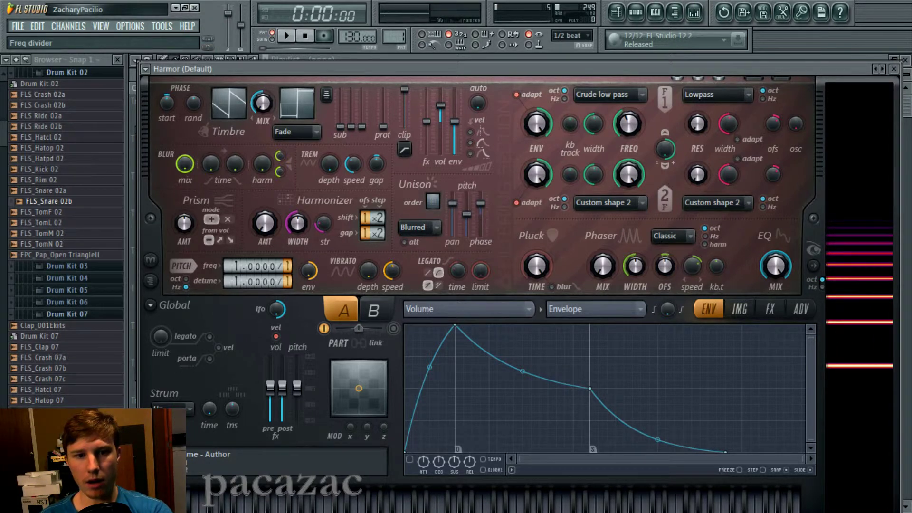
# Set the pitch divider to 2, Filter 1 cutoff to 50% and Phaser MIX to 47%
pyautogui.moveTo(288, 266); pyautogui.dragTo(288, 260)
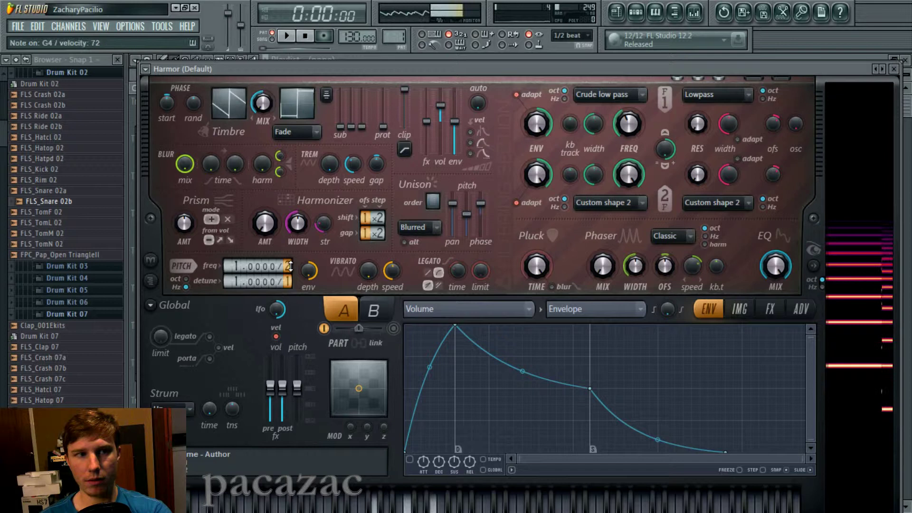
pyautogui.scroll(1, 288, 266)
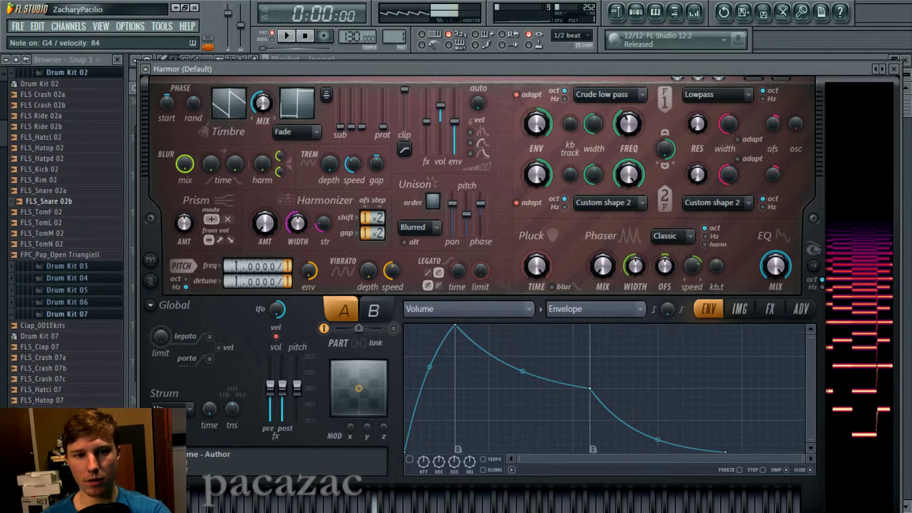
pyautogui.scroll(-1, 287, 266)
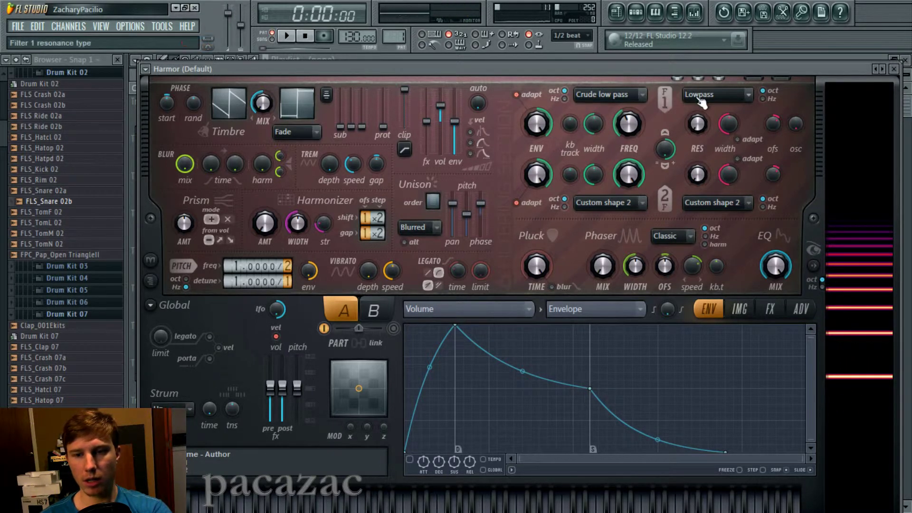
pyautogui.moveTo(629, 124); pyautogui.dragTo(628, 112)
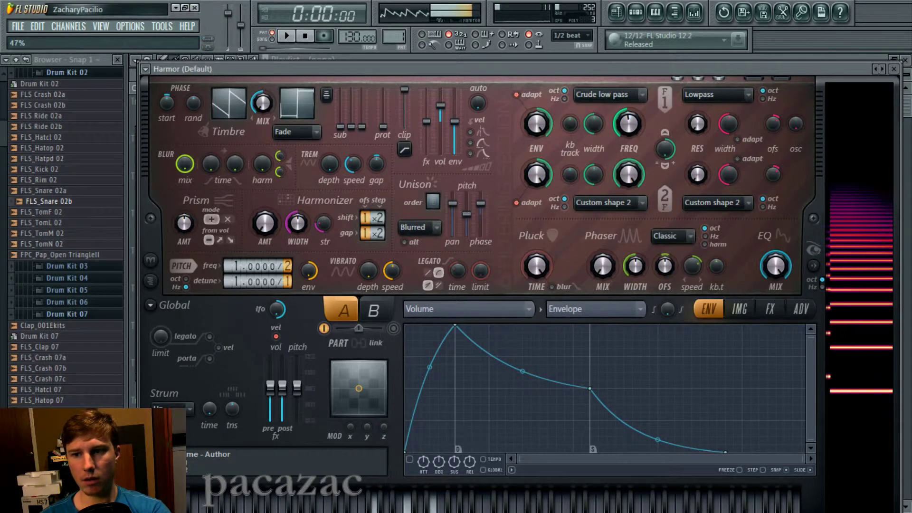
pyautogui.moveTo(604, 273); pyautogui.dragTo(604, 257)
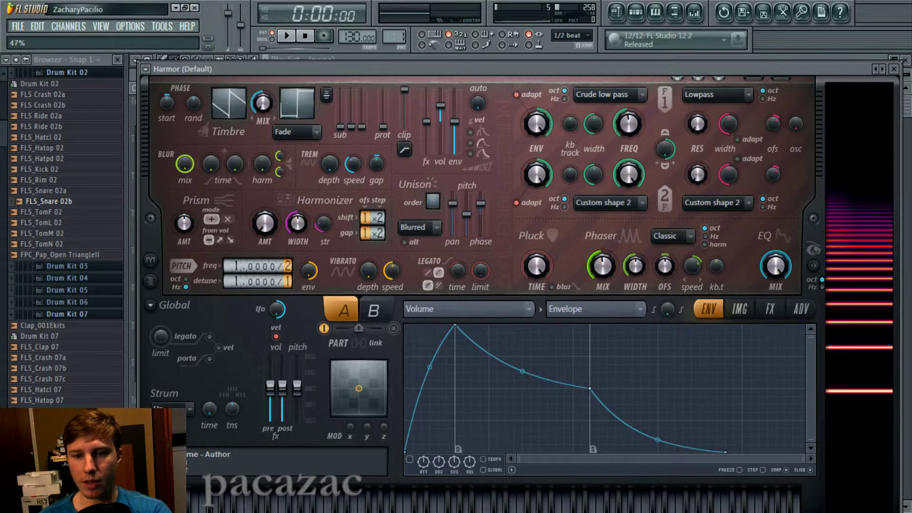
# Set the phaser type to Custom and add a peak point dragged down into a vertical drop
pyautogui.click(669, 232)
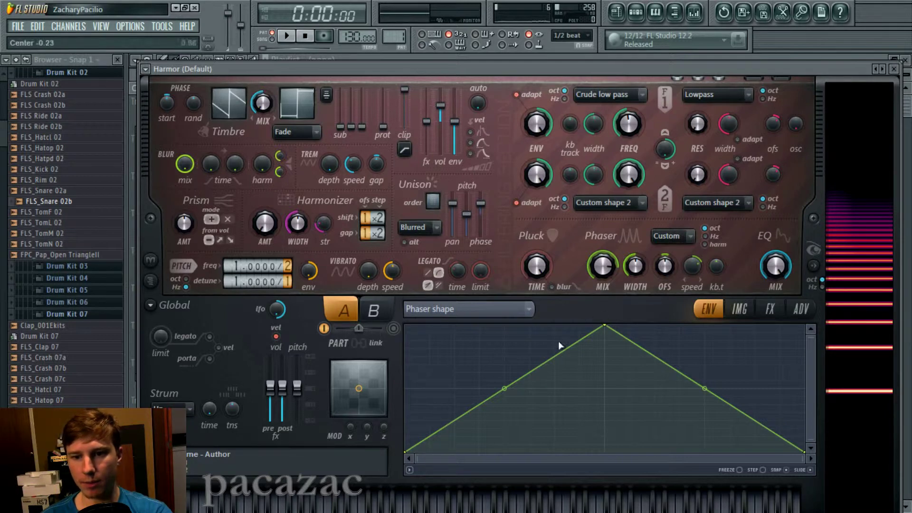
pyautogui.rightClick(605, 349)
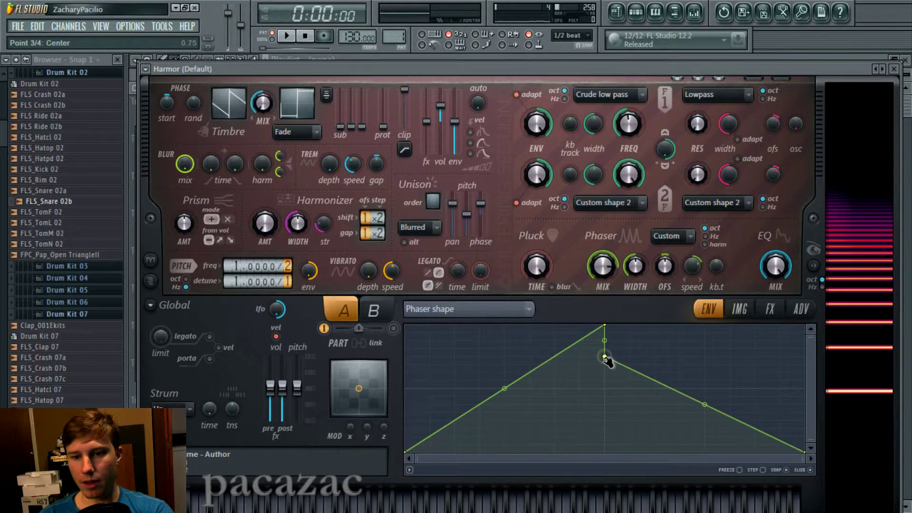
pyautogui.moveTo(607, 358); pyautogui.dragTo(596, 450)
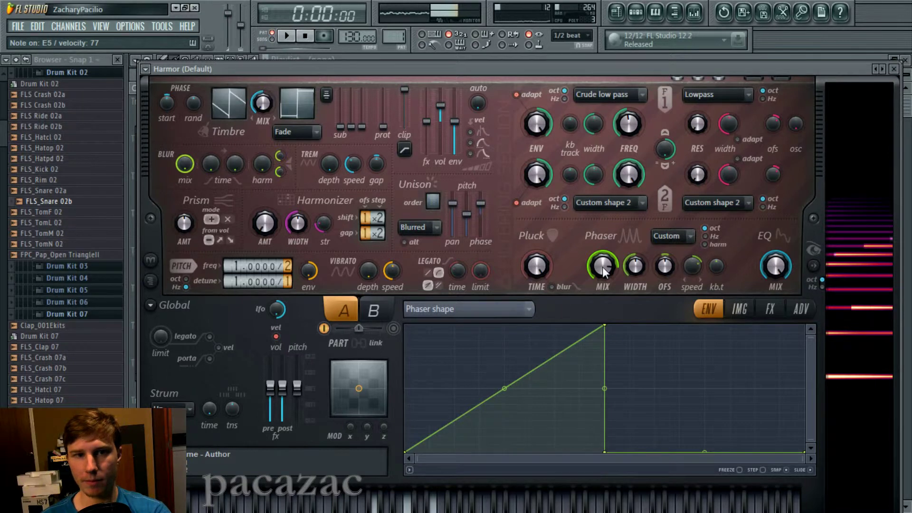
# Raise harmonizer amount to 60% and strength to 75%, and set Insert 2's fader to 64%
pyautogui.moveTo(265, 223); pyautogui.dragTo(264, 204)
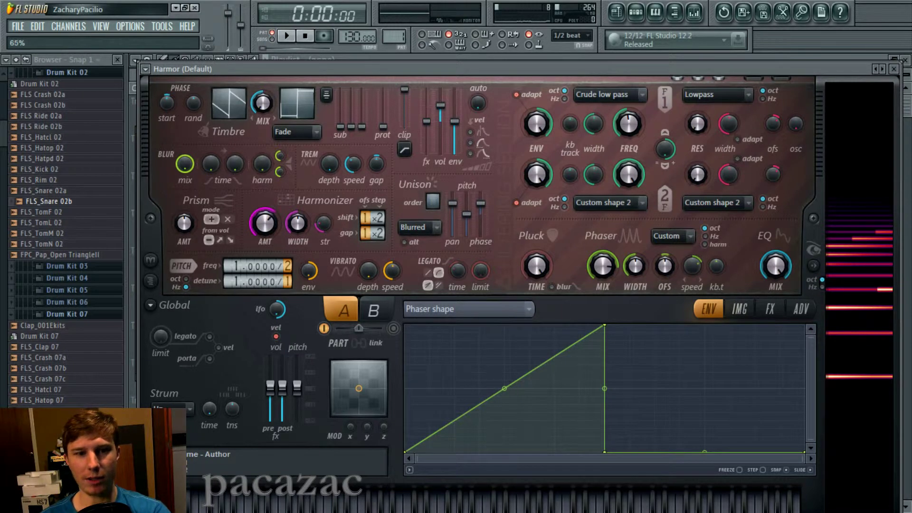
pyautogui.moveTo(325, 218); pyautogui.dragTo(325, 207)
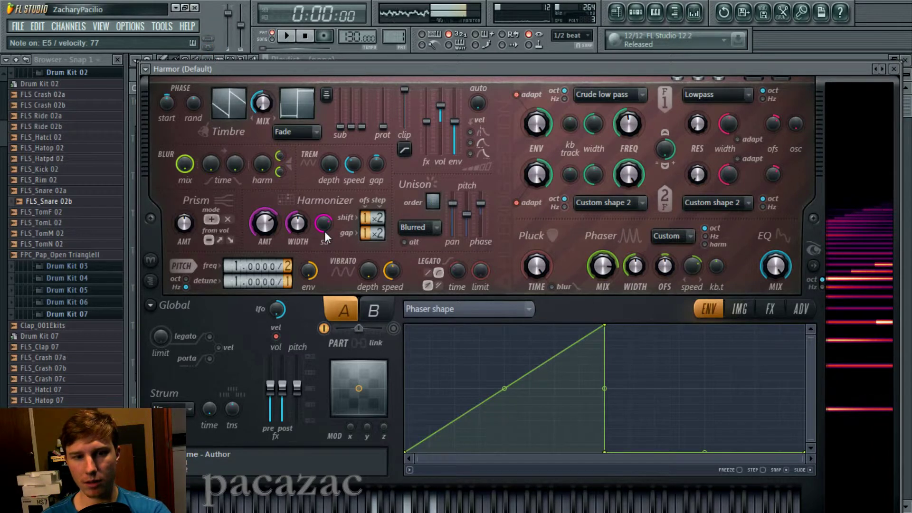
pyautogui.click(694, 13)
pyautogui.moveTo(200, 328); pyautogui.dragTo(200, 312)
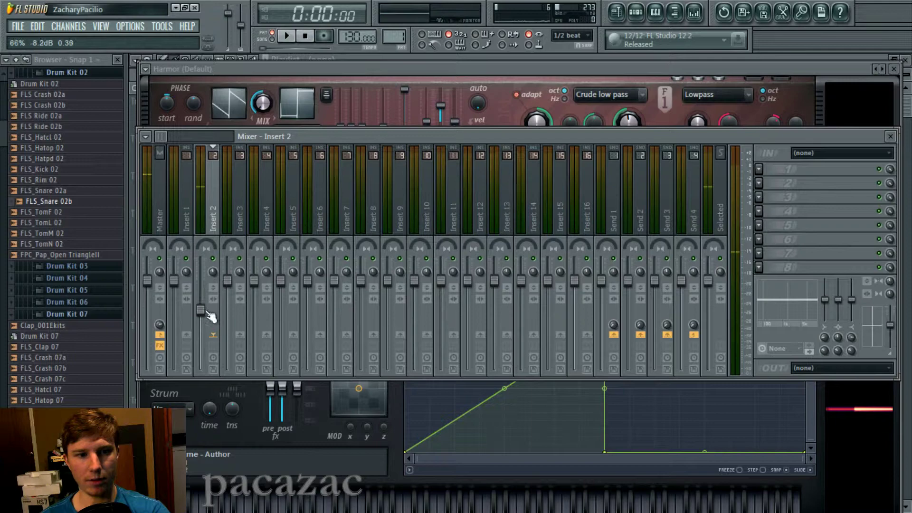
# Rebalance the saw/square blend and slow the phaser speed from 64:00 to 38:20
pyautogui.click(606, 119)
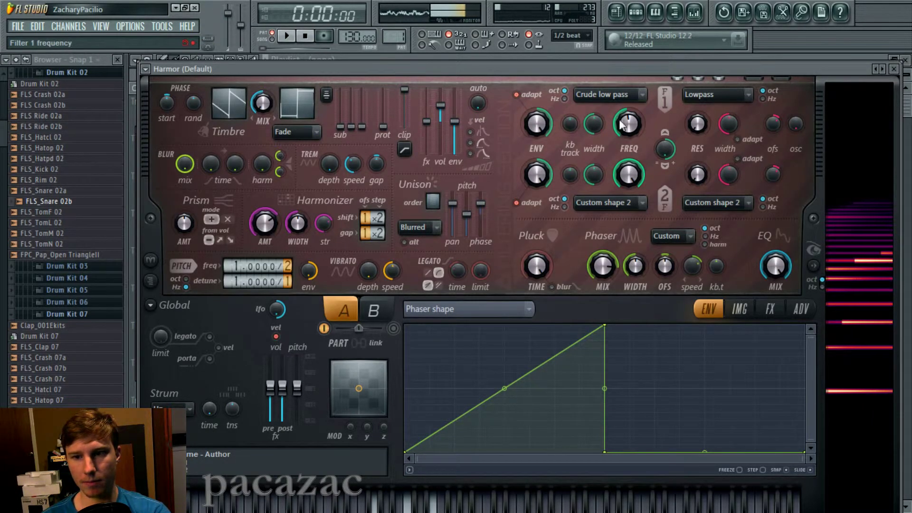
pyautogui.moveTo(263, 103); pyautogui.dragTo(263, 79)
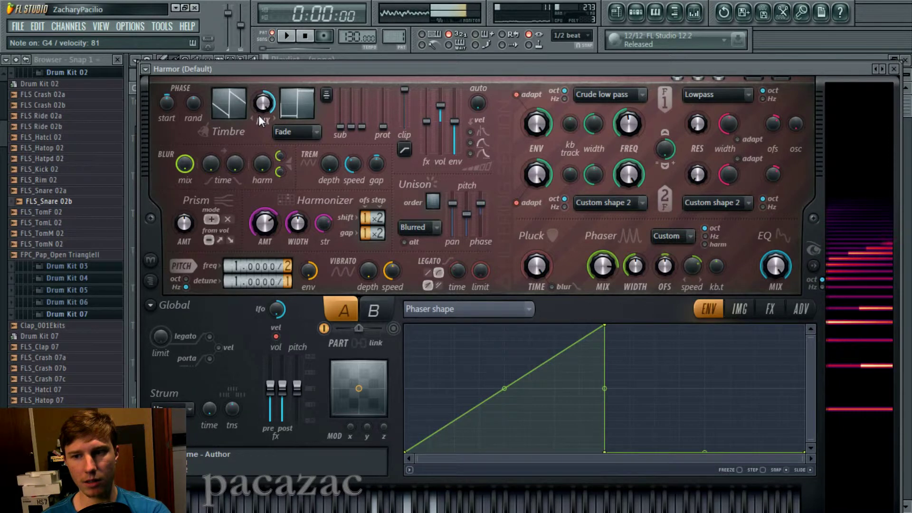
pyautogui.moveTo(266, 104); pyautogui.dragTo(266, 148)
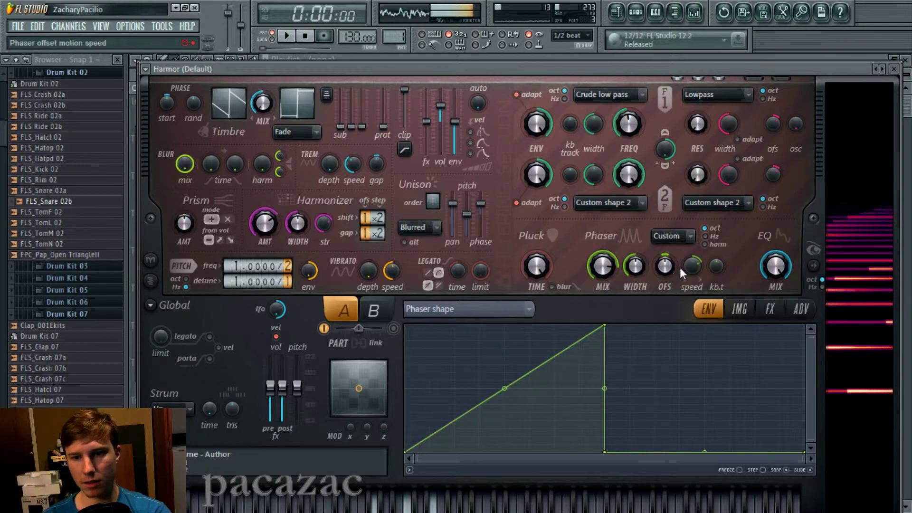
pyautogui.moveTo(691, 267)
pyautogui.mouseDown()
pyautogui.moveTo(692, 258)
pyautogui.moveTo(691, 269)
pyautogui.mouseUp()
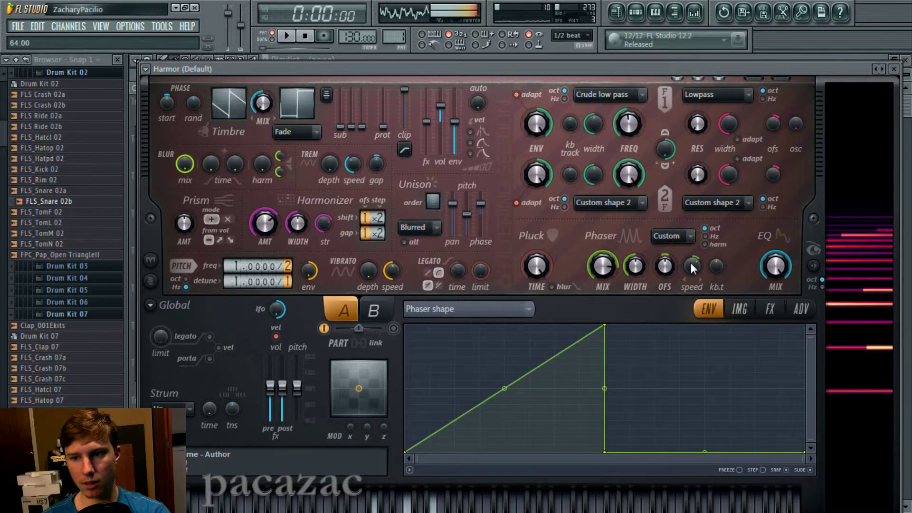
pyautogui.moveTo(691, 265); pyautogui.dragTo(691, 267)
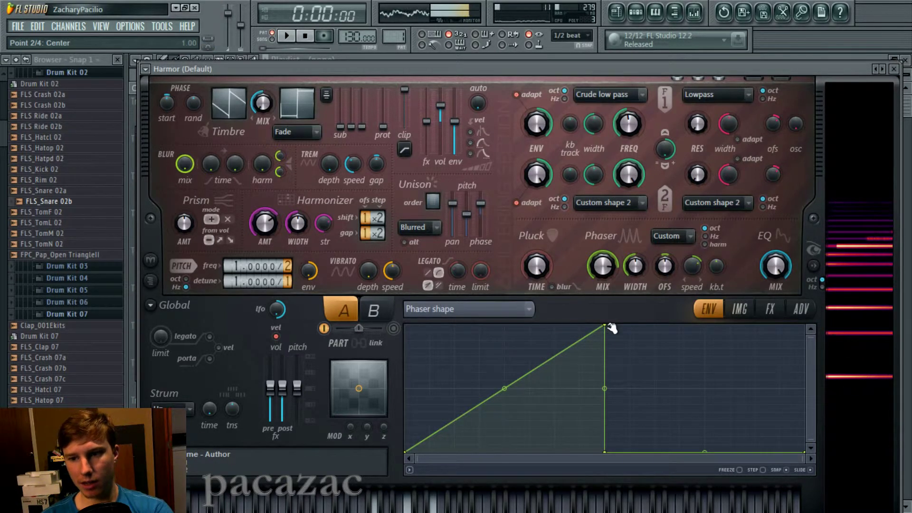
# Lift the phaser shape's centre point to full height and drop the old peak to zero
pyautogui.moveTo(604, 325)
pyautogui.mouseDown()
pyautogui.moveTo(604, 381)
pyautogui.moveTo(604, 325)
pyautogui.mouseUp()
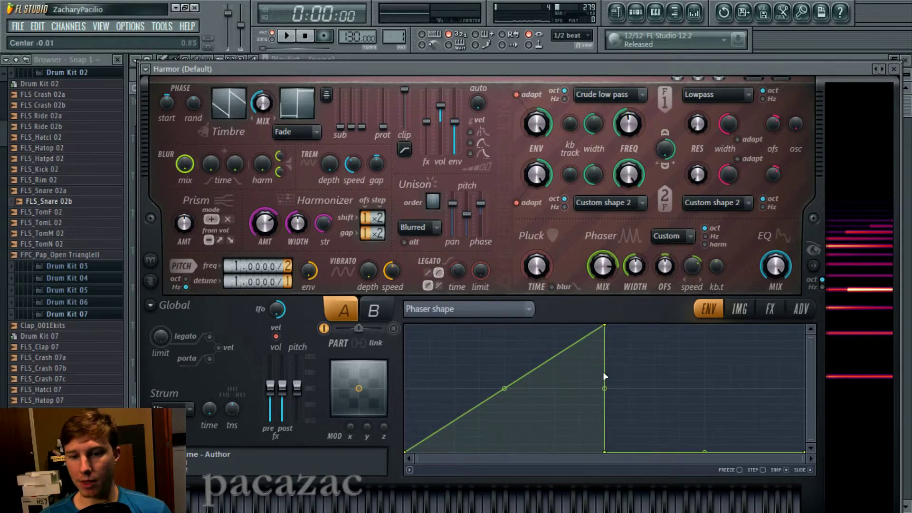
pyautogui.moveTo(607, 326); pyautogui.dragTo(604, 389)
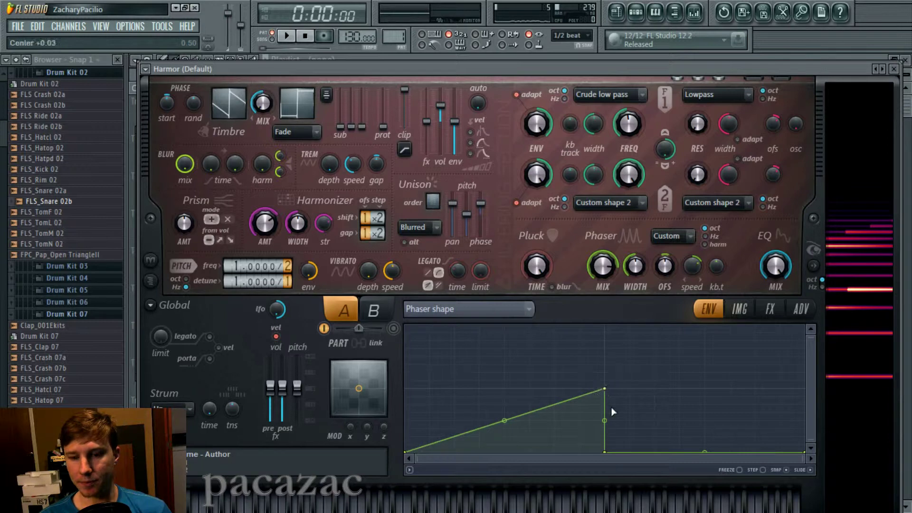
pyautogui.moveTo(604, 452); pyautogui.dragTo(606, 312)
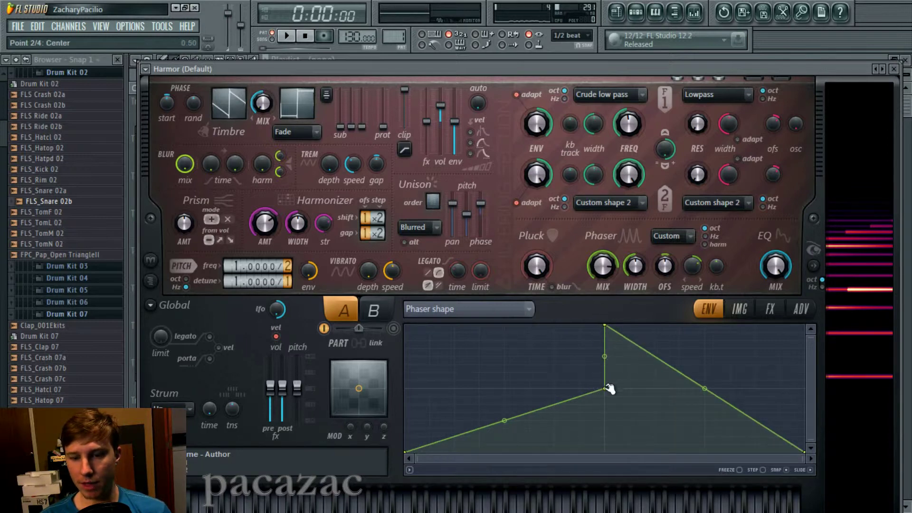
pyautogui.moveTo(606, 391); pyautogui.dragTo(604, 469)
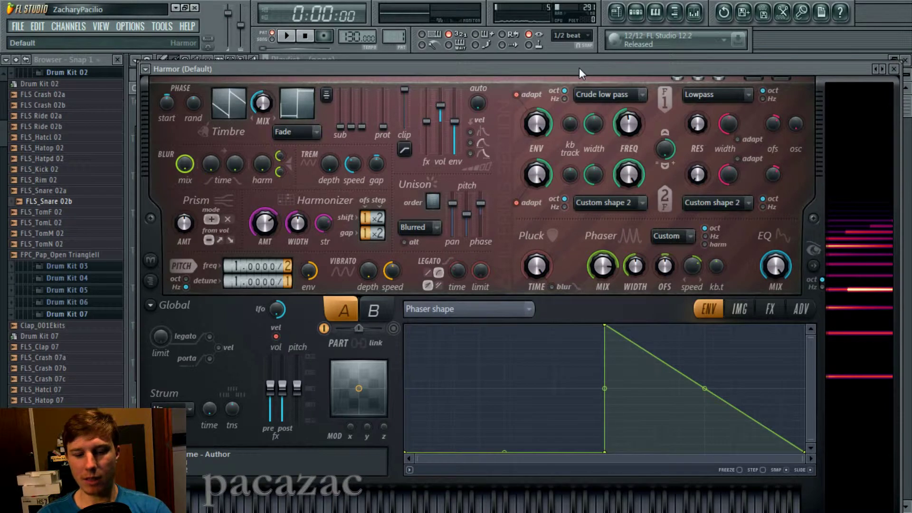
# Lower the saw/square blend, slow the phaser speed to 9:34, and set phaser kb.t to -18%
pyautogui.moveTo(617, 66); pyautogui.dragTo(609, 60)
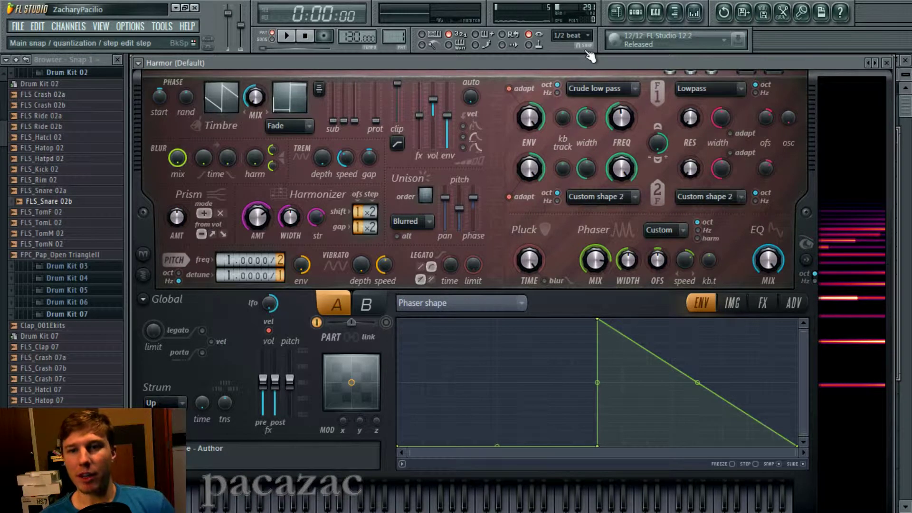
pyautogui.moveTo(255, 97); pyautogui.dragTo(255, 81)
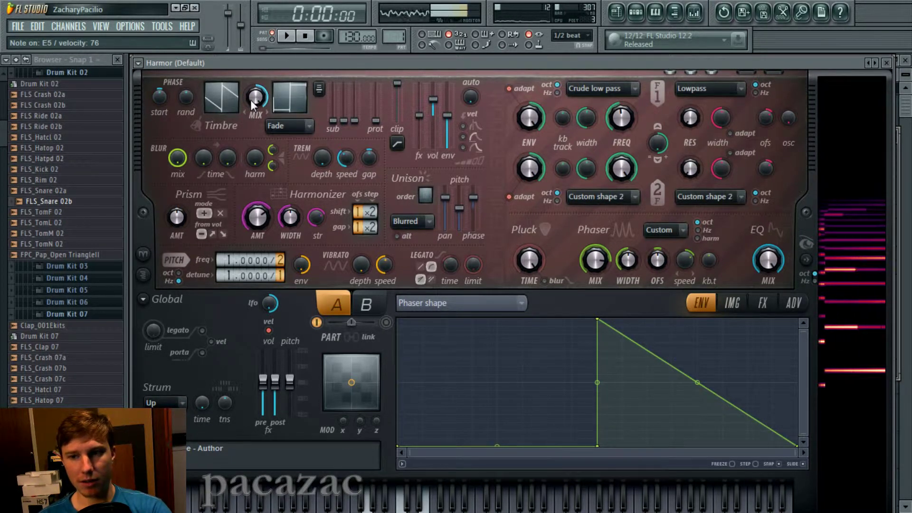
pyautogui.moveTo(255, 99); pyautogui.dragTo(255, 95)
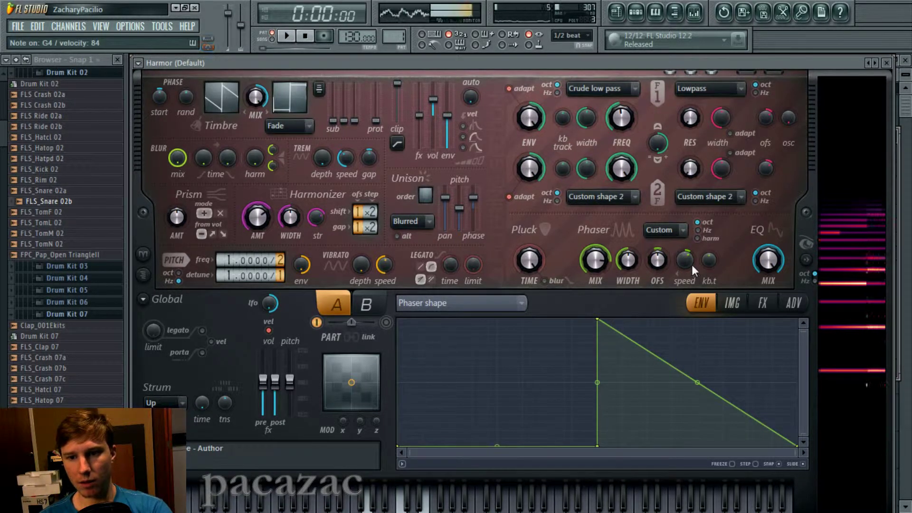
pyautogui.moveTo(693, 261); pyautogui.dragTo(688, 255)
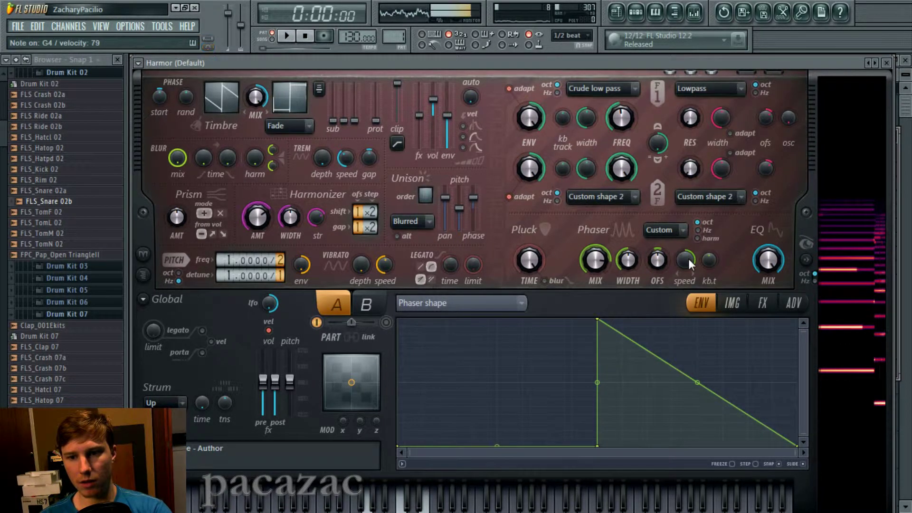
pyautogui.moveTo(259, 94); pyautogui.dragTo(258, 138)
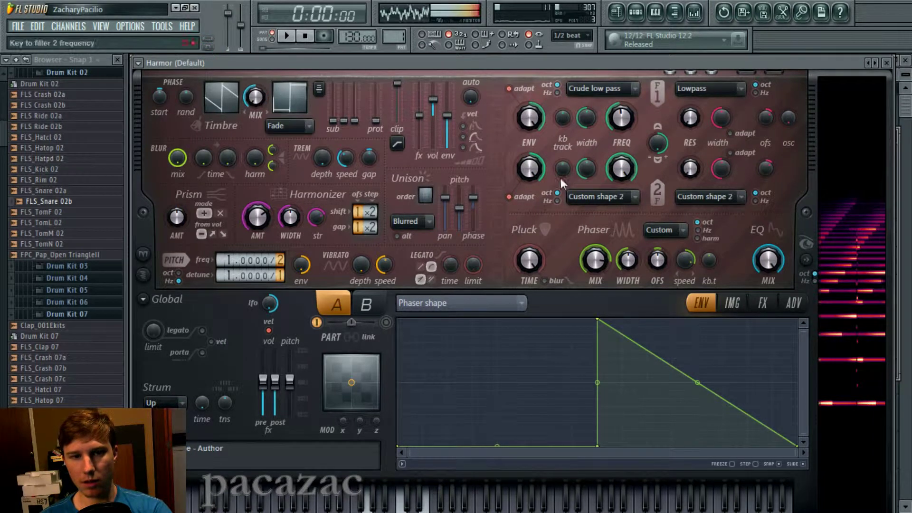
pyautogui.moveTo(708, 259); pyautogui.dragTo(684, 269)
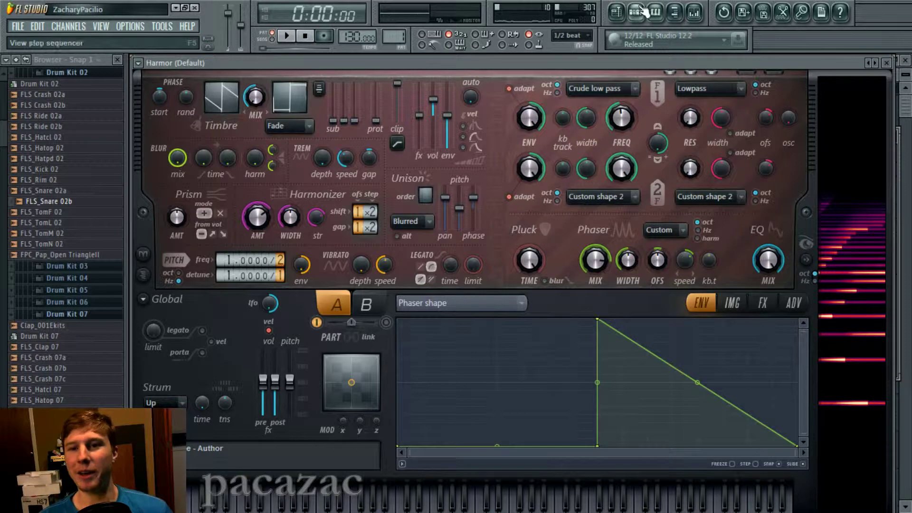
# Reopen Harmor from the Channel Rack, then open the Mixer with the Master track selected
pyautogui.click(616, 14)
pyautogui.click(637, 15)
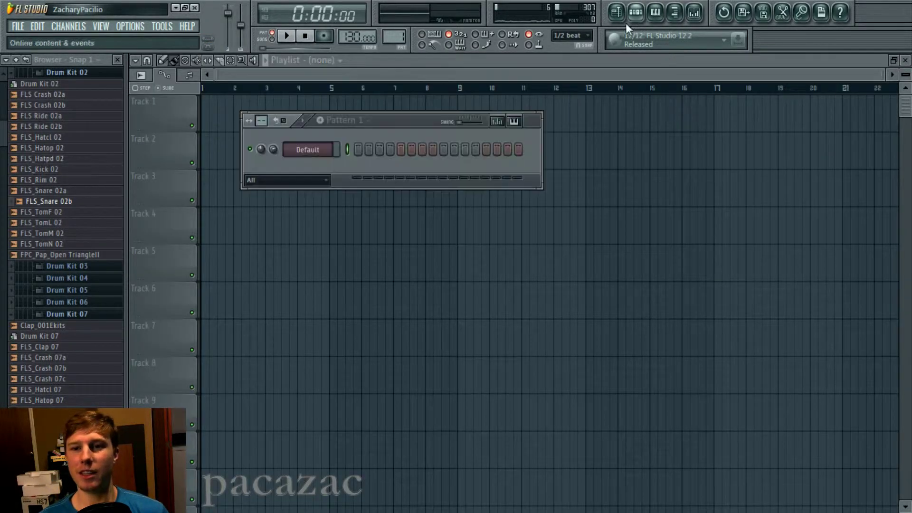
pyautogui.click(308, 150)
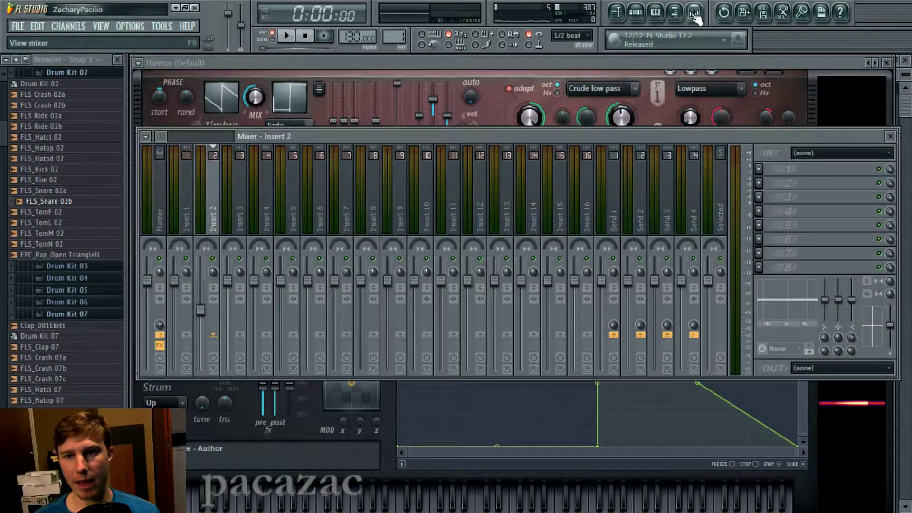
pyautogui.click(693, 12)
pyautogui.click(156, 189)
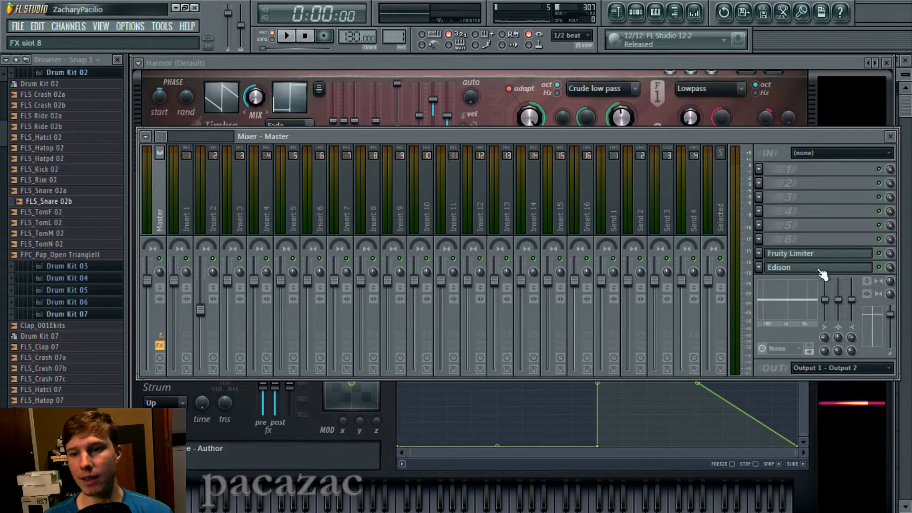